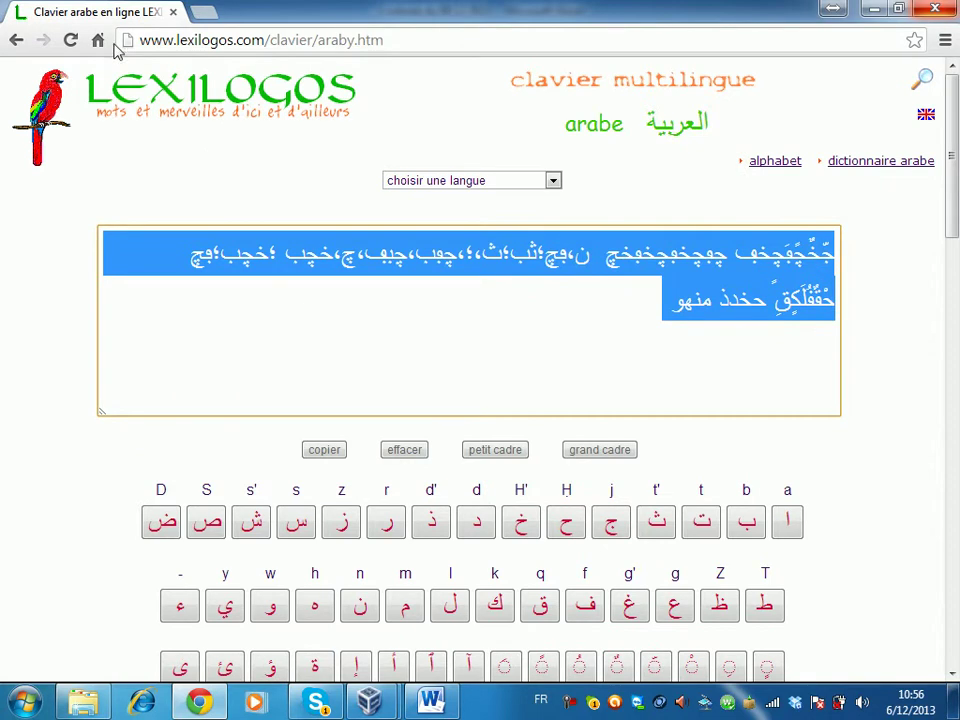
- Open the Google home page, restore the default zoom level and switch to Google Images
left_click(97, 40)
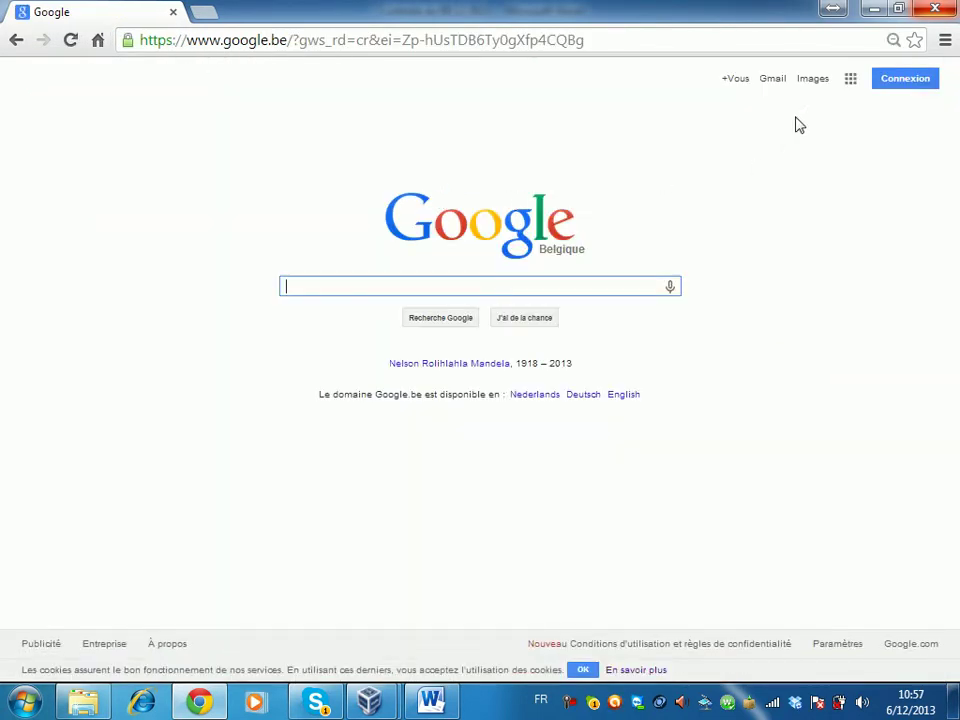
key("ctrl+plus")
key("ctrl+plus")
key("ctrl+plus")
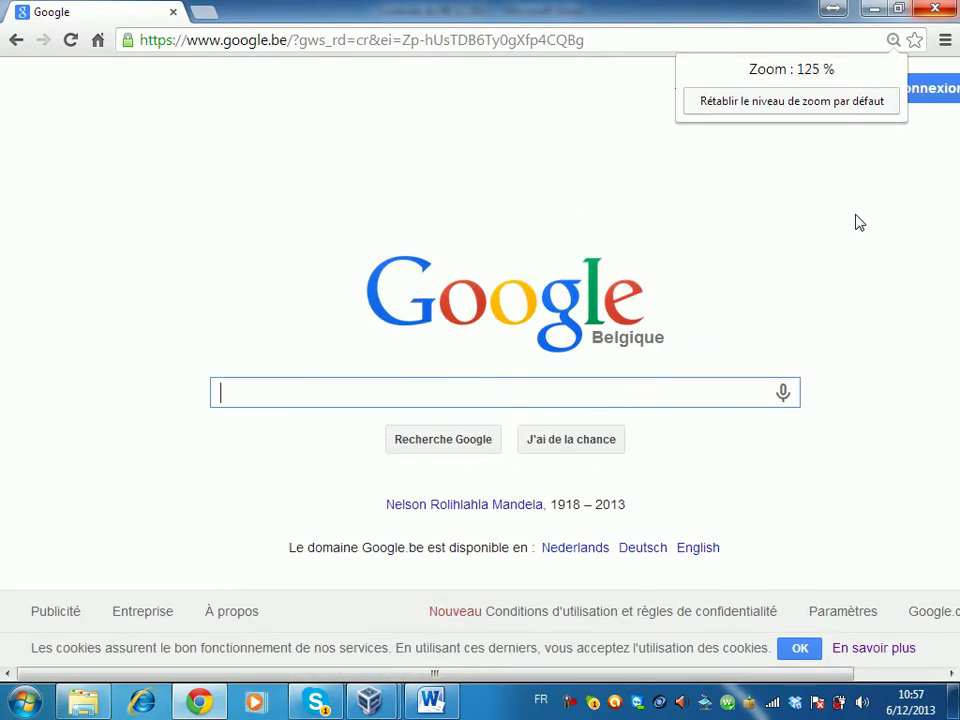
key("ctrl+plus")
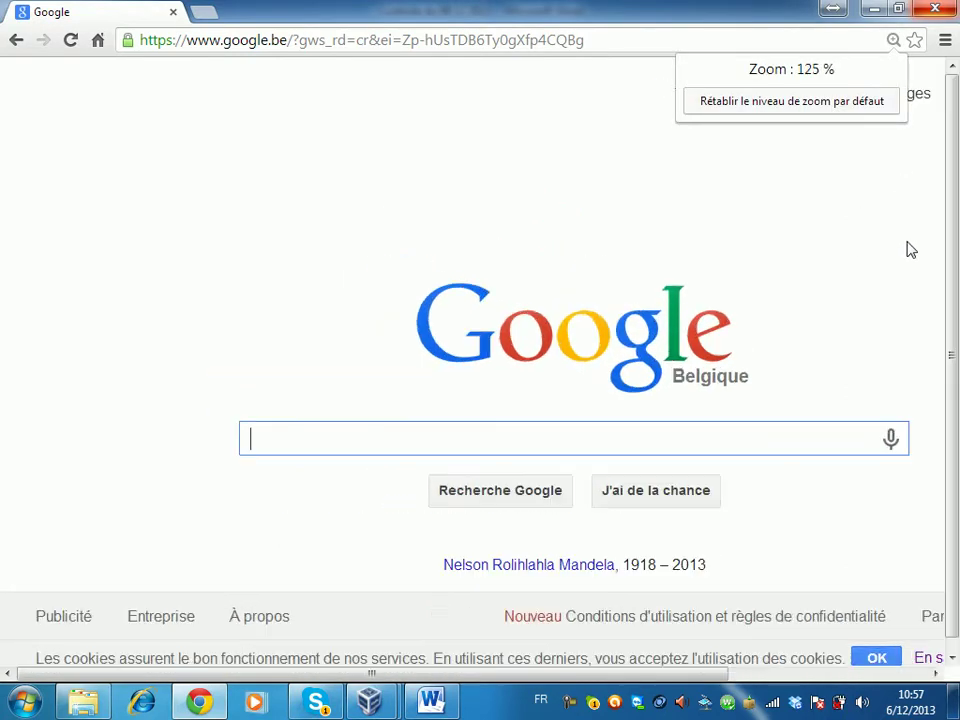
left_click(873, 112)
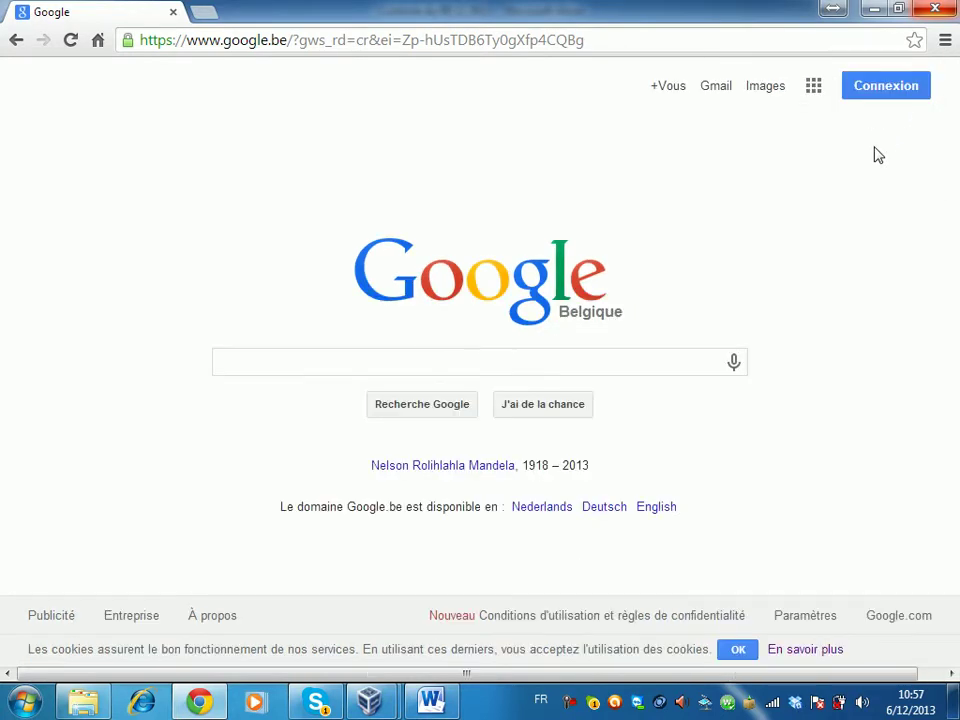
left_click(774, 91)
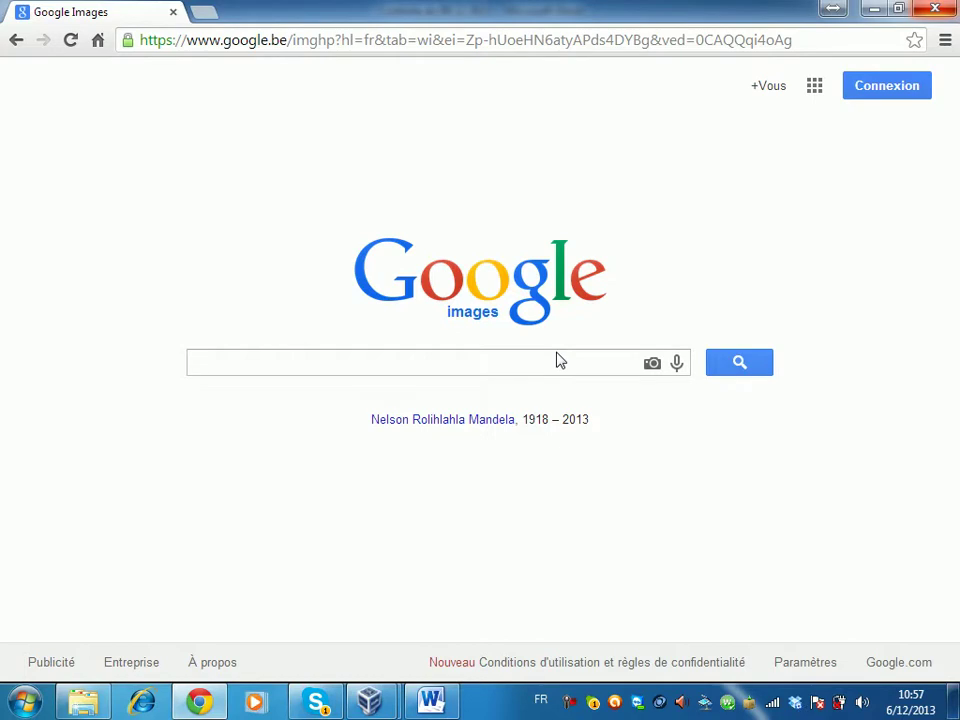
key("Caps_Lock")
type("aRBRE")
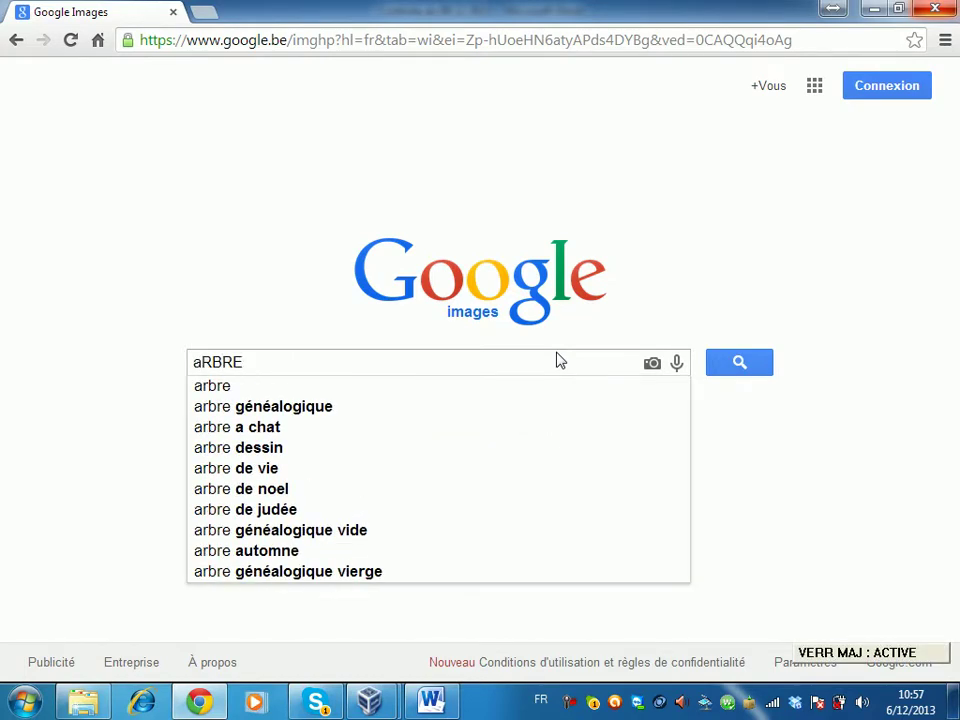
key("Caps_Lock")
key("BackSpace")
key("BackSpace")
key("BackSpace")
key("BackSpace")
key("BackSpace")
- Search Google Images for "arbre"
type("abre")
key("Return")
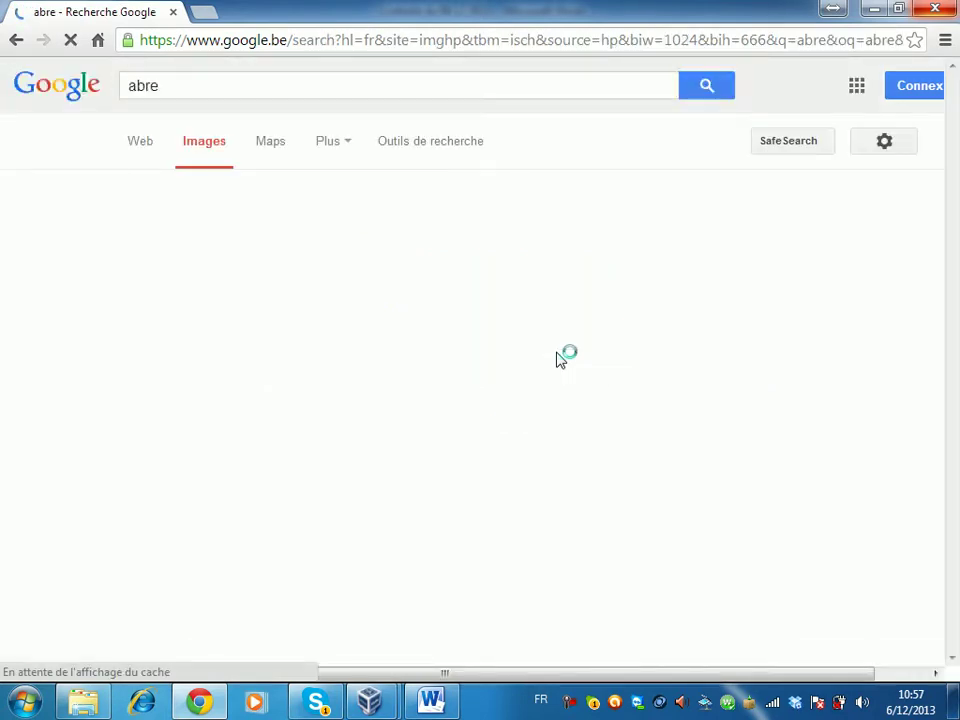
left_click(137, 86)
type("r")
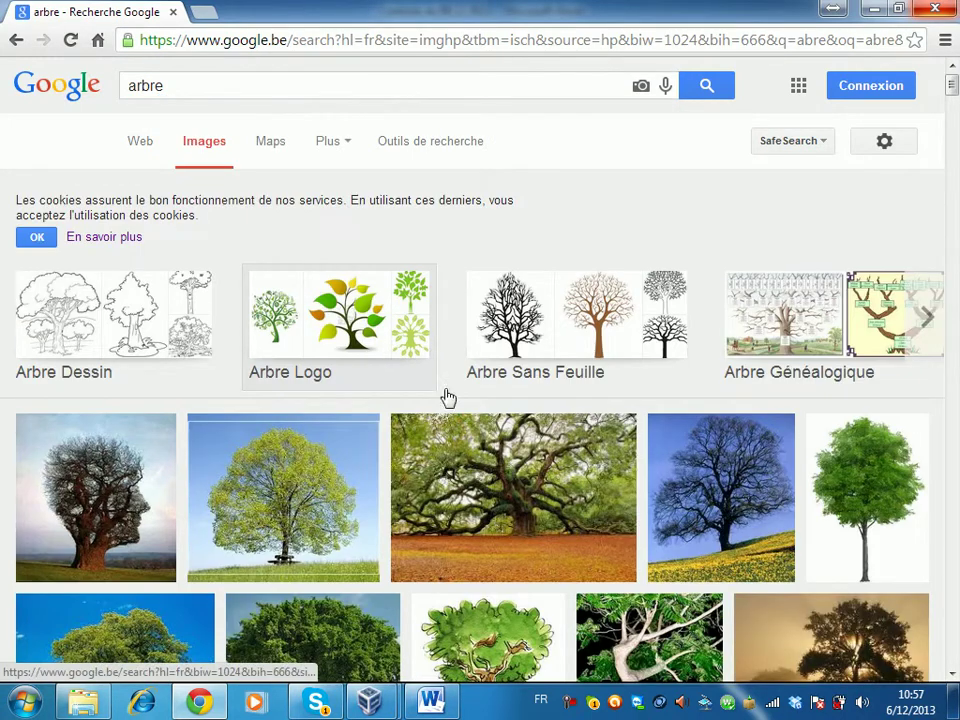
- Open the preview of the bare black tree drawing on a white background and copy the image
scroll(208, 88, "down", 5)
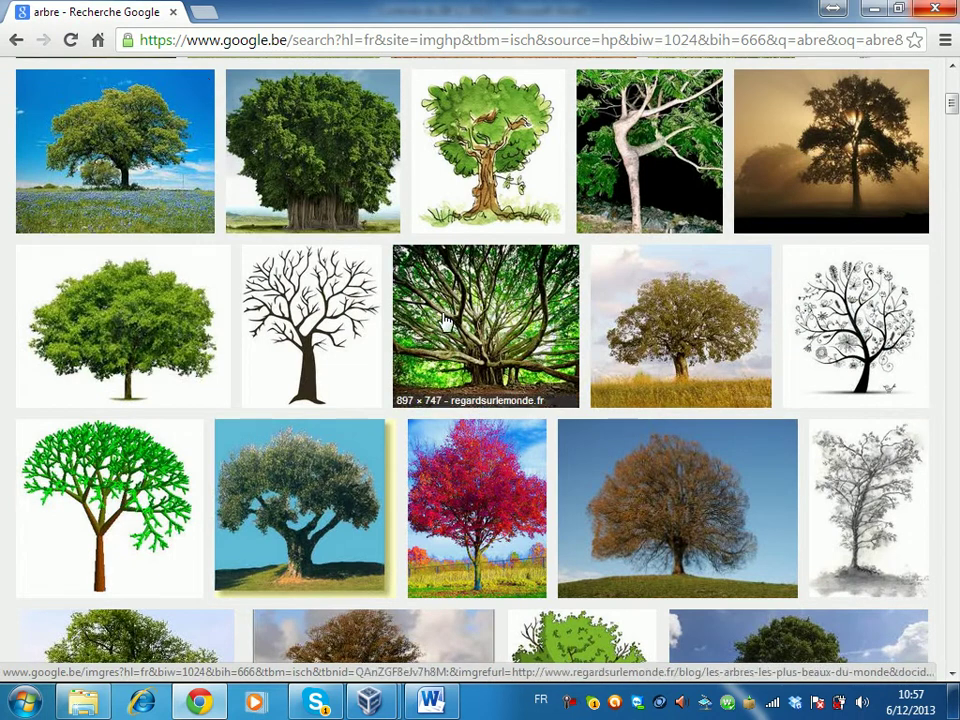
left_click(313, 345)
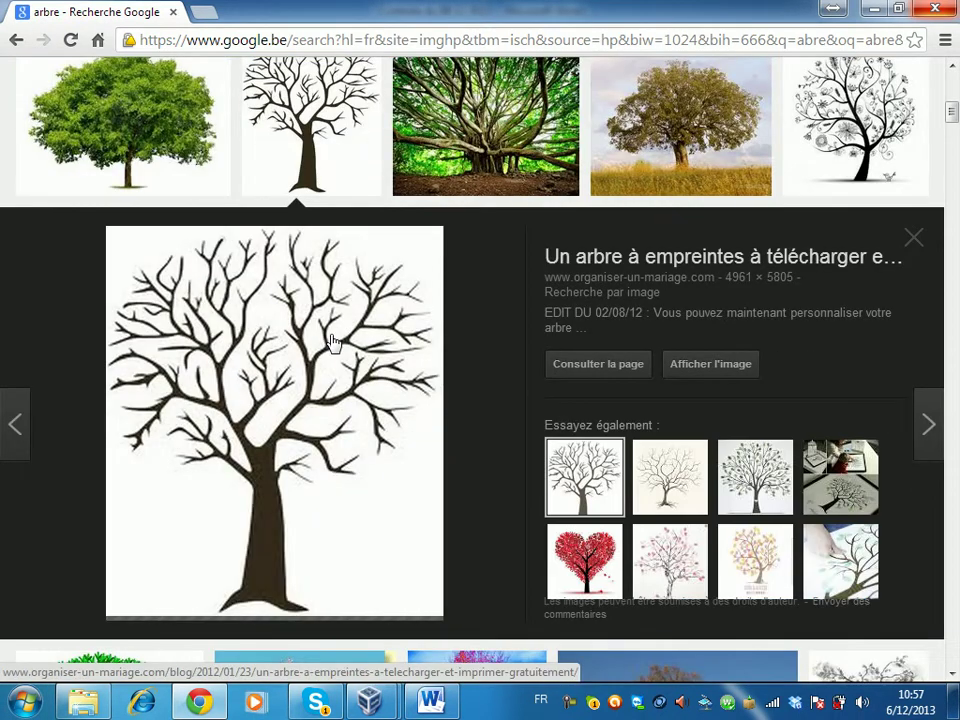
right_click(298, 430)
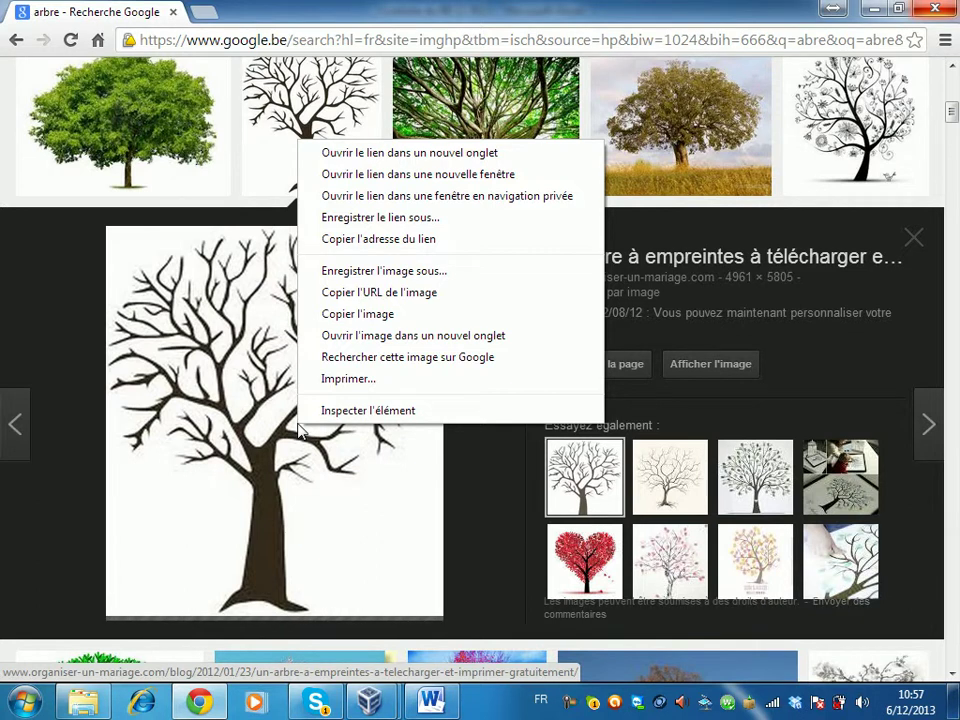
left_click(354, 314)
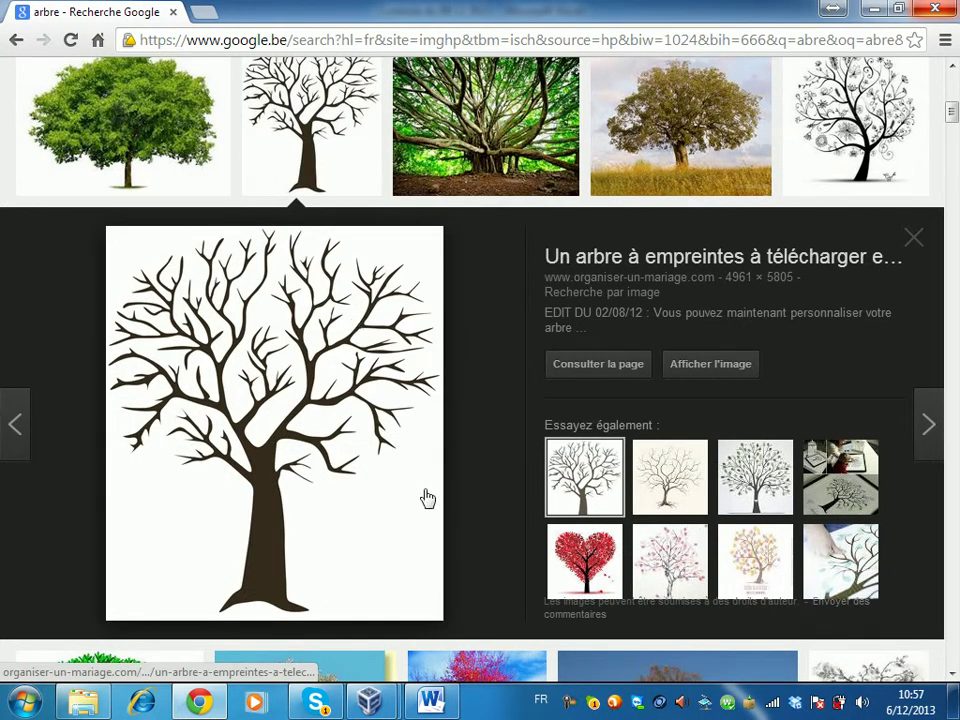
- Switch to the Word document and paste the copied tree image on the empty line below the Arabic text
left_click(431, 703)
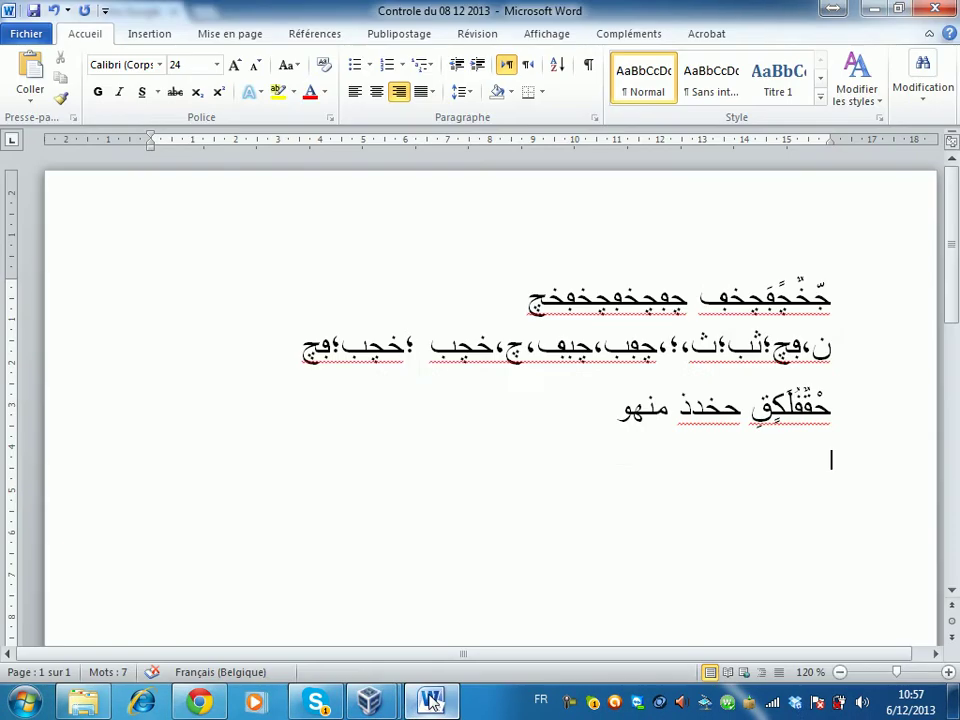
right_click(831, 458)
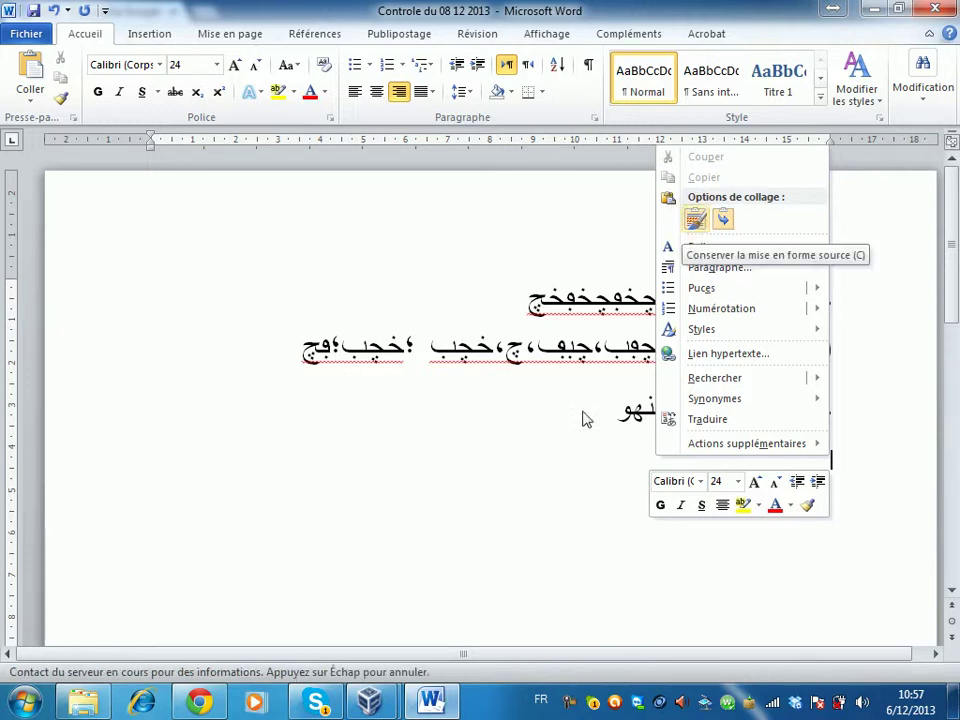
left_click(33, 80)
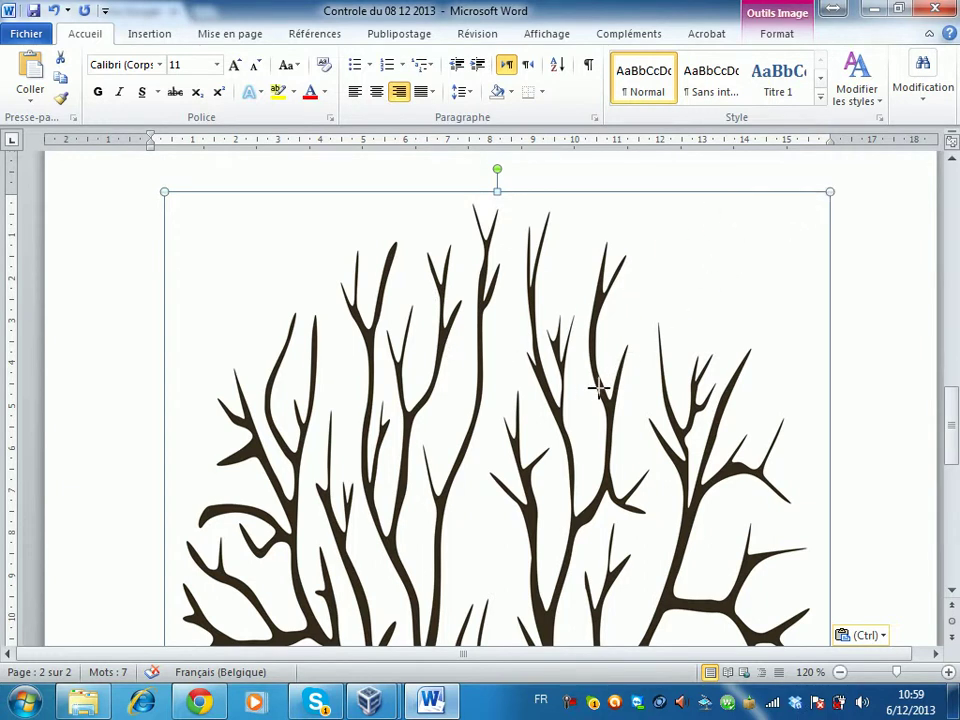
- Reduce the pasted tree image to about 5.6 cm wide, keeping it aligned below the Arabic text
left_click_drag(396, 525, 236, 645)
key("ctrl+z")
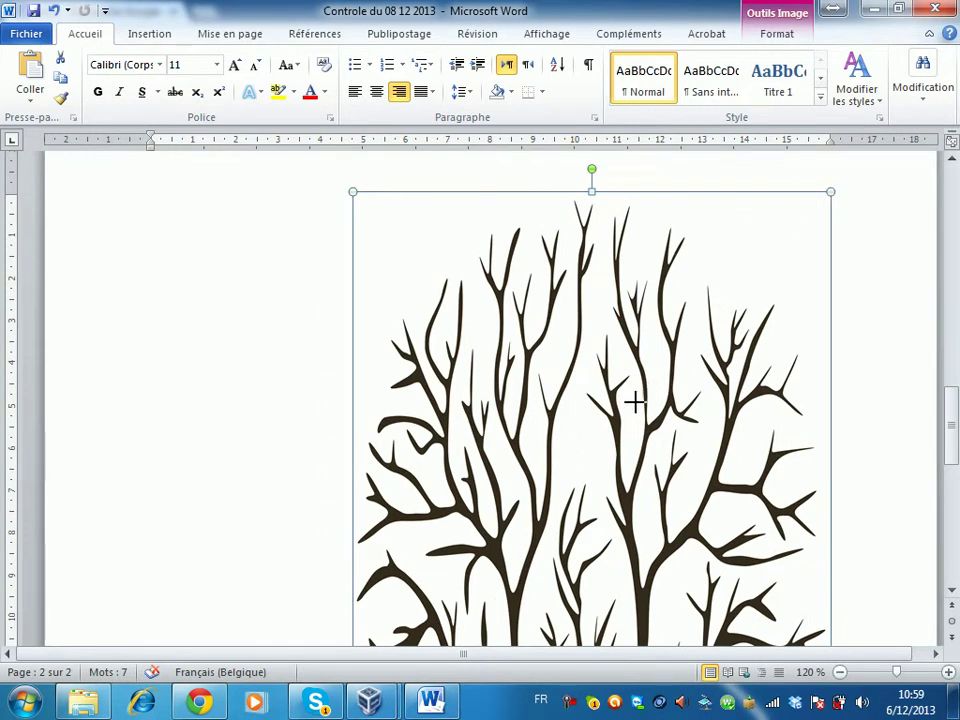
left_click_drag(593, 457, 567, 515)
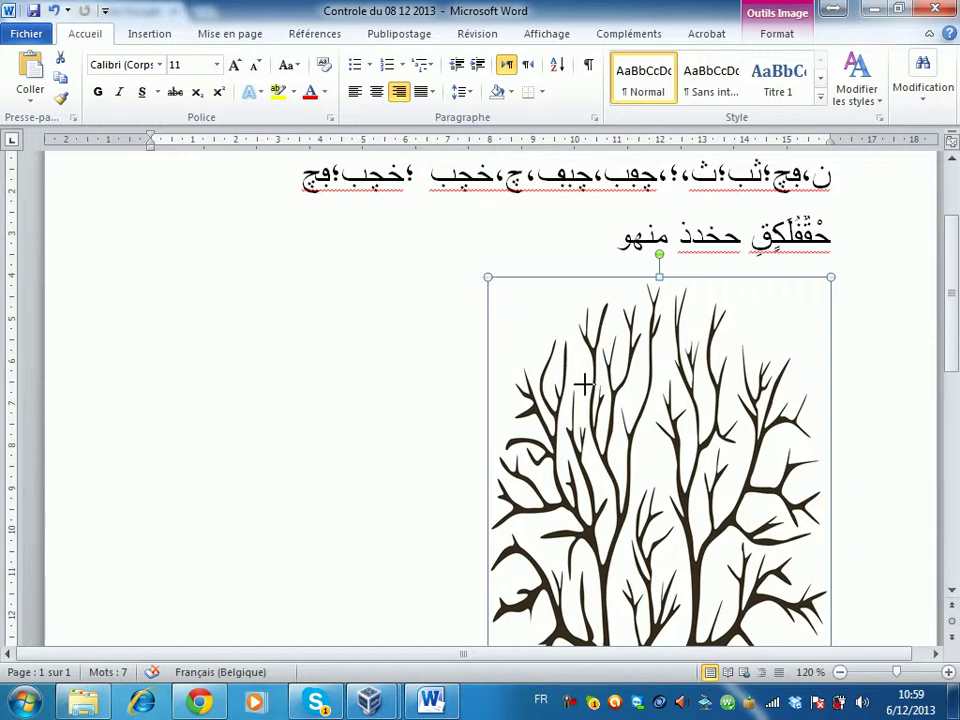
left_click_drag(654, 467, 843, 515)
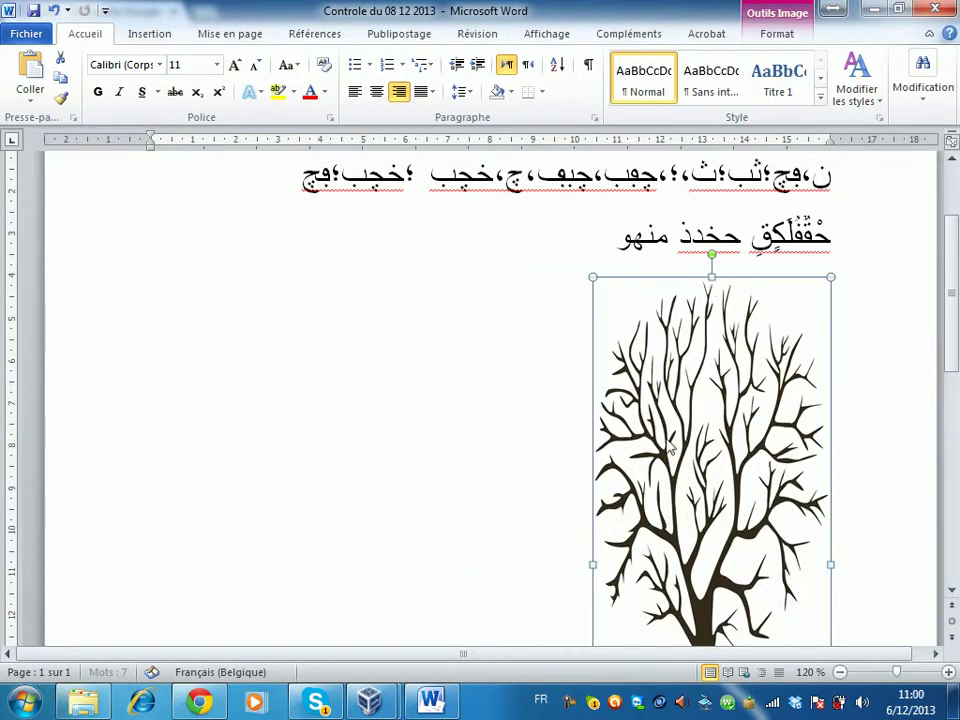
- Shorten the tree image from its lower edge to a height of about 8 cm
scroll(697, 532, "down", 3)
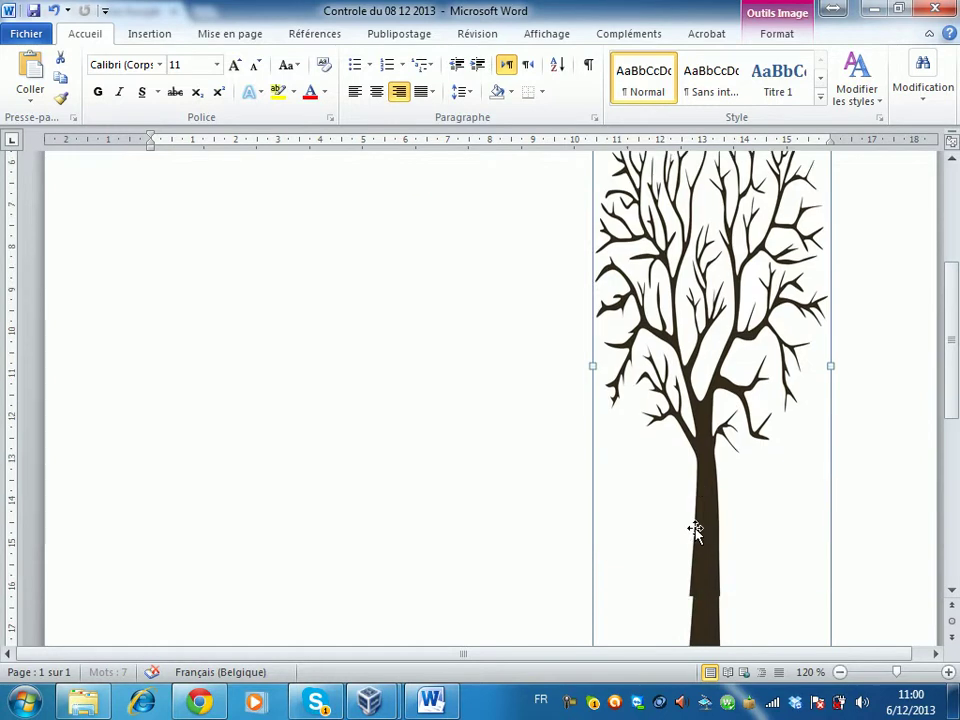
scroll(697, 532, "up", 1)
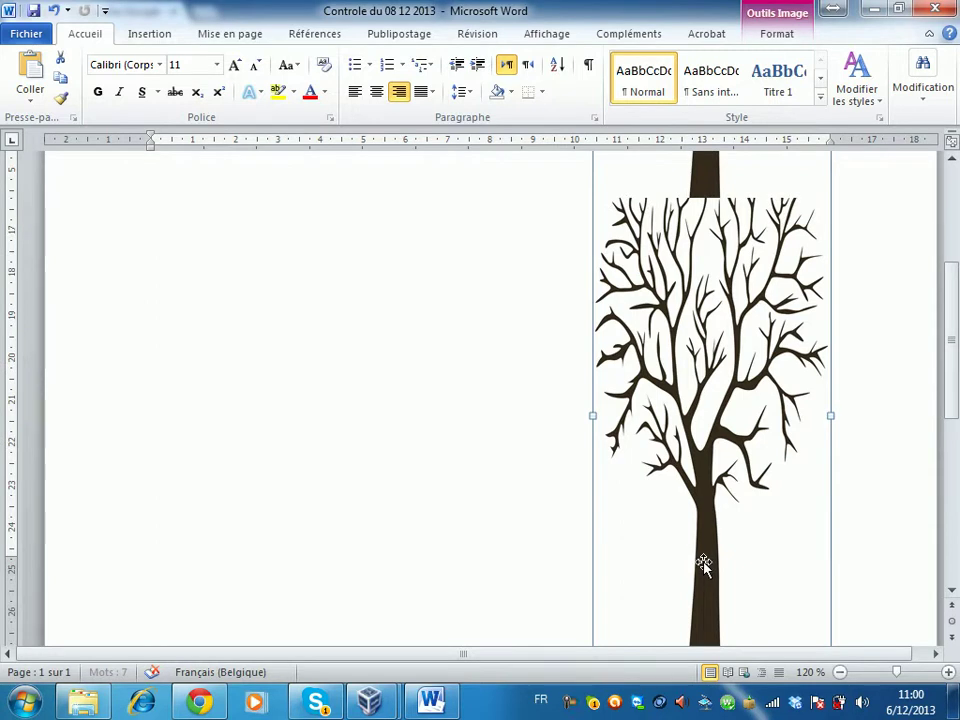
scroll(690, 550, "down", 7)
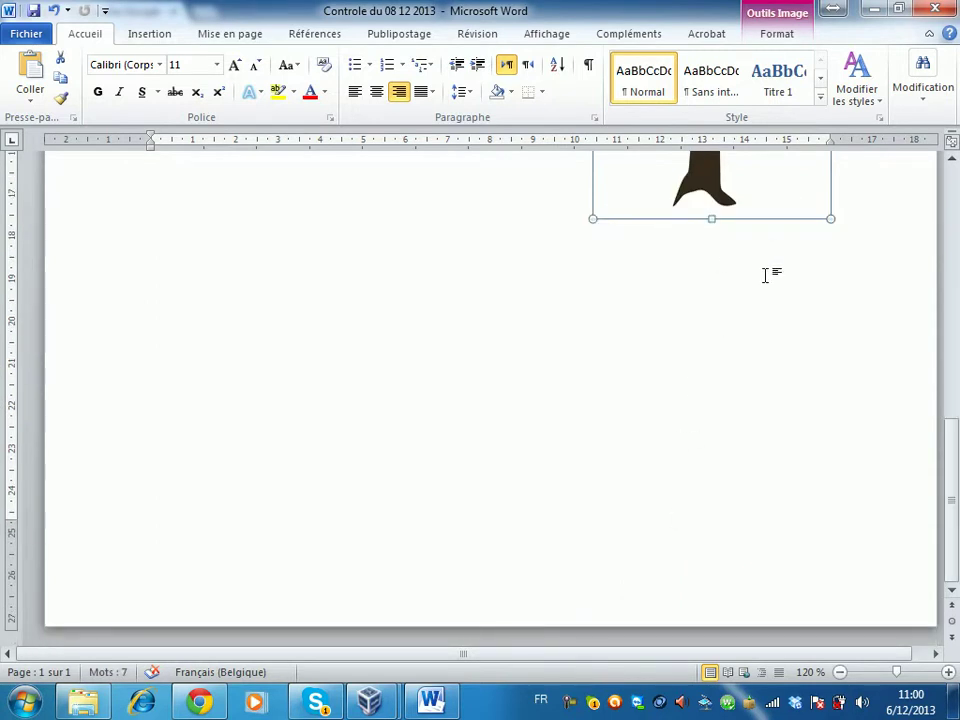
scroll(745, 290, "up", 1)
left_click_drag(712, 270, 713, 366)
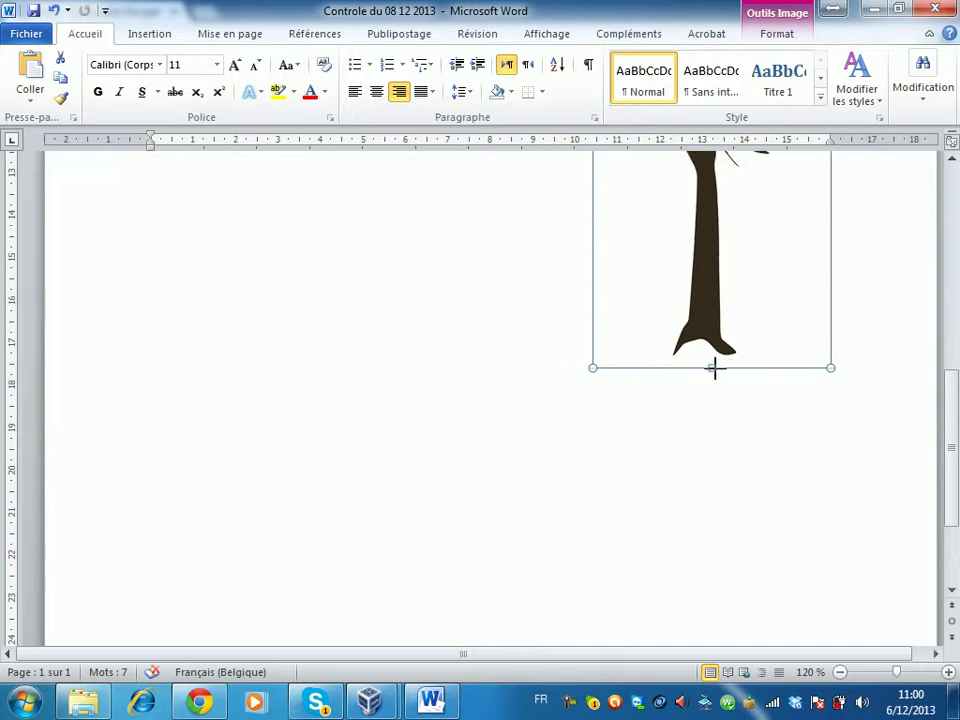
scroll(692, 371, "up", 3)
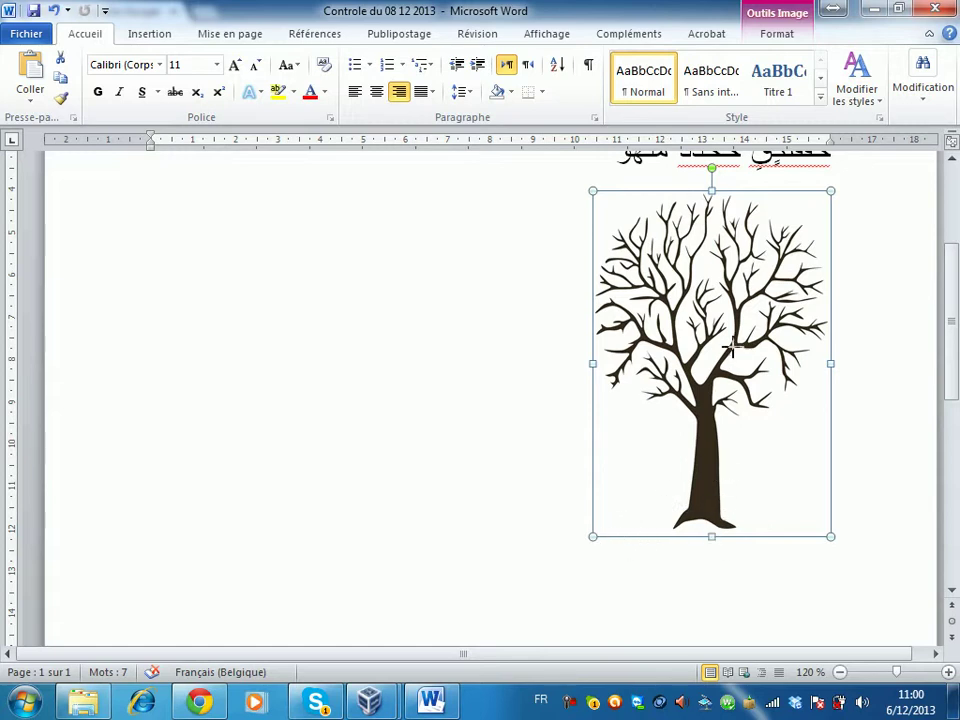
- Try squashing the tree image vertically to a height of about 3.7 cm, and undo the change
left_click_drag(733, 347, 730, 549)
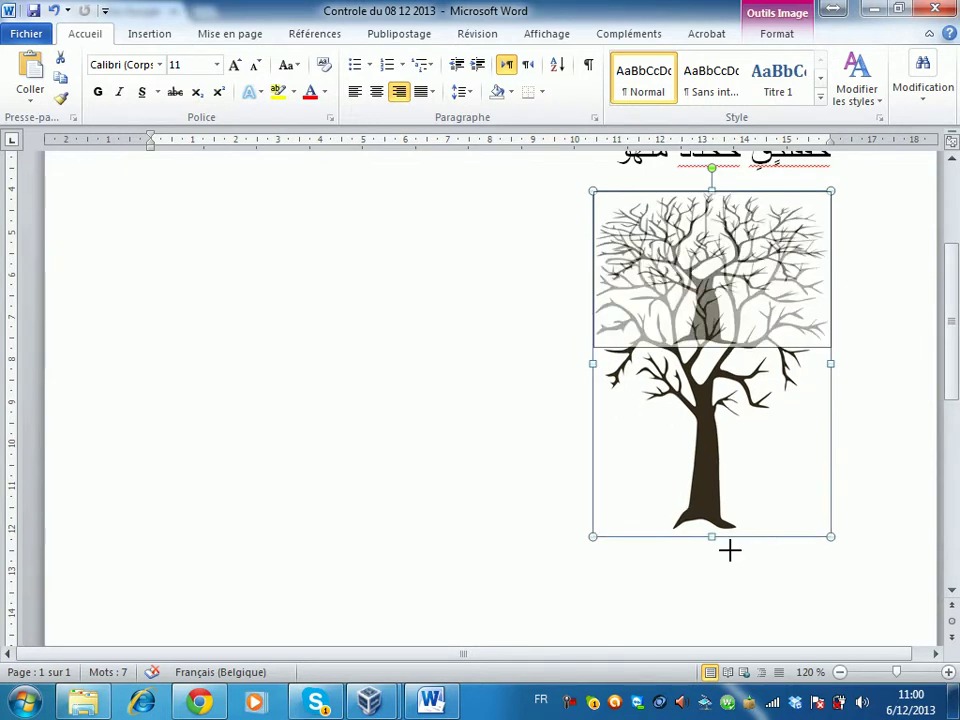
key("Escape")
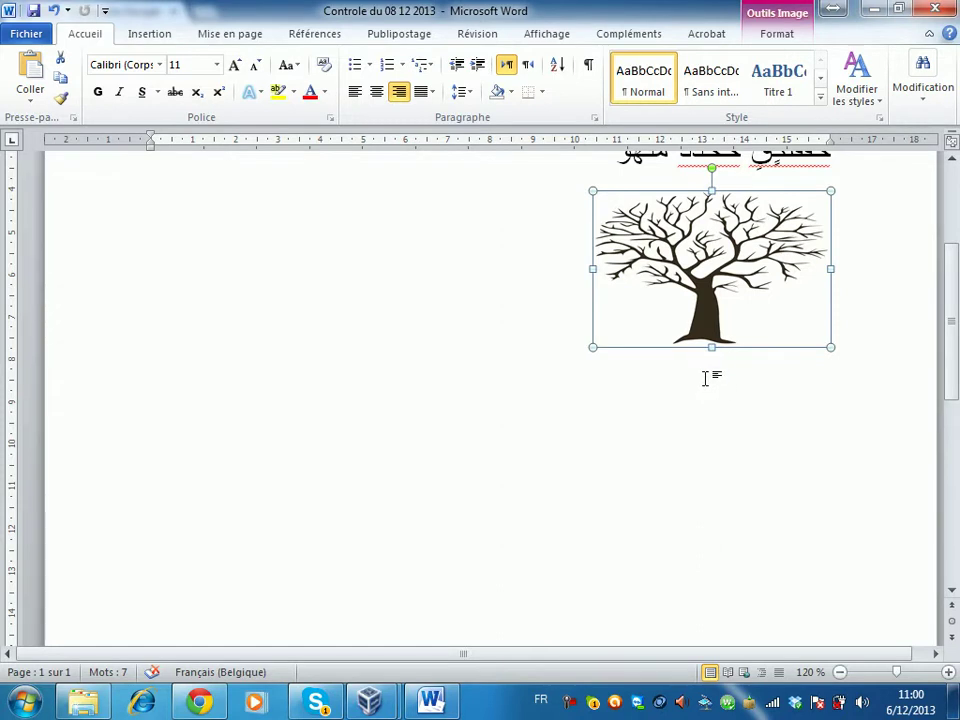
left_click_drag(711, 348, 711, 537)
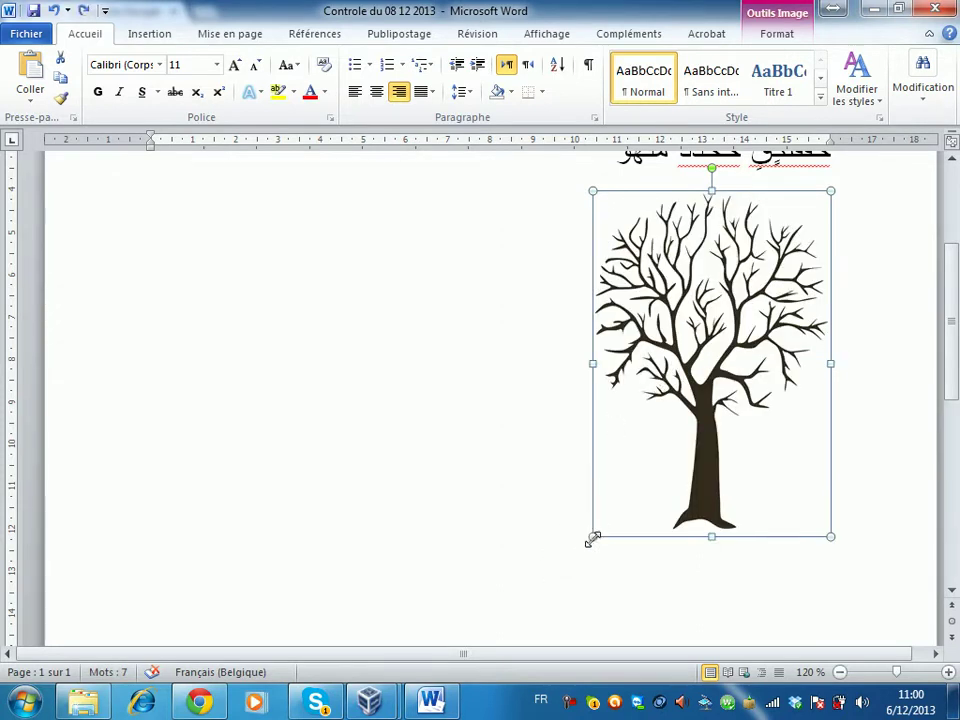
- Shrink the tree image proportionally to about 3 cm wide and 4.5 cm high
left_click(711, 378)
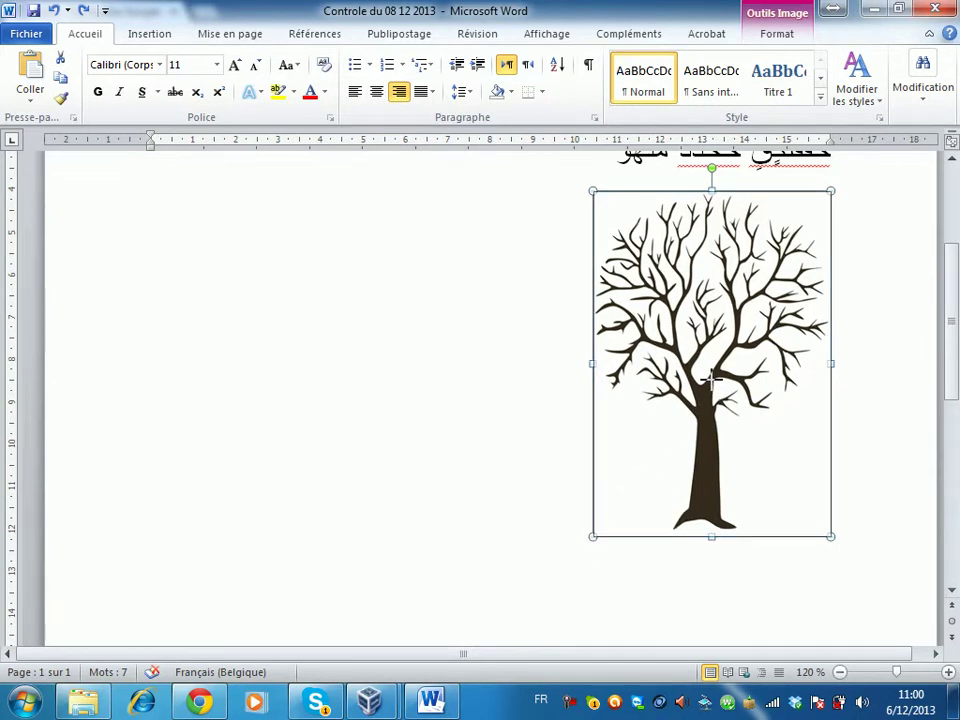
left_click_drag(711, 378, 716, 390)
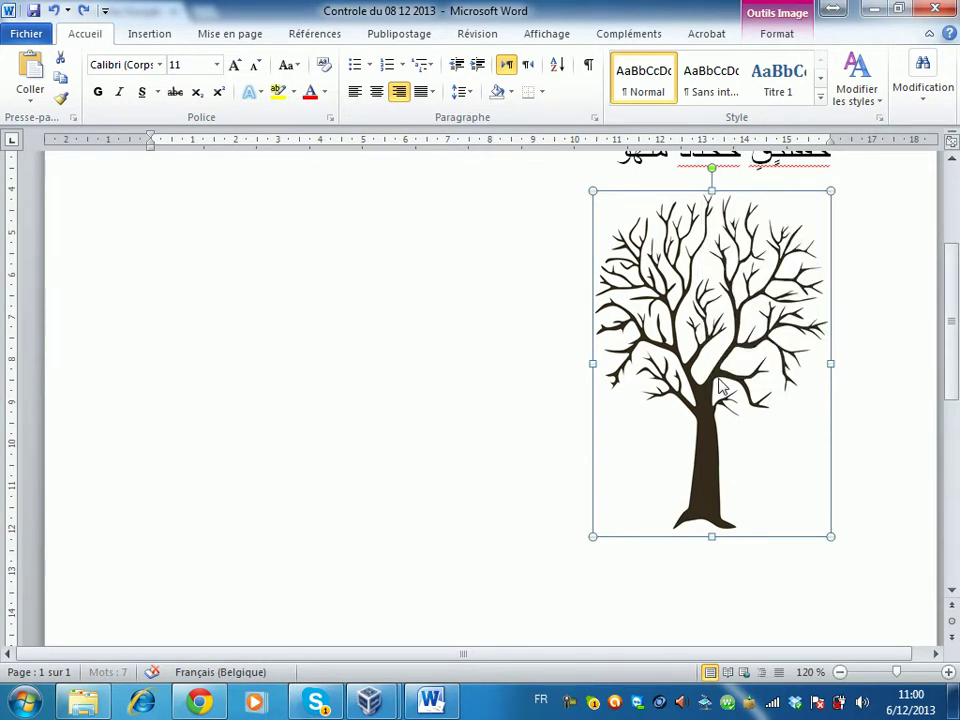
scroll(746, 414, "up", 5)
scroll(777, 512, "down", 3)
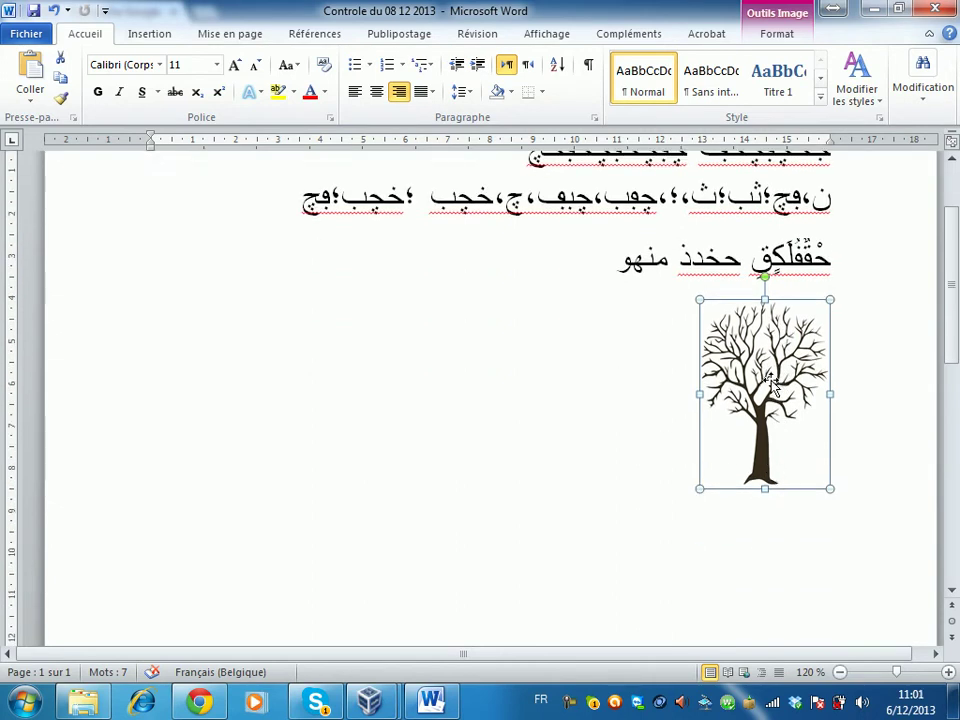
- Try rotating the tree image counter-clockwise, then undo the rotation and deselect the image
scroll(772, 385, "up", 3)
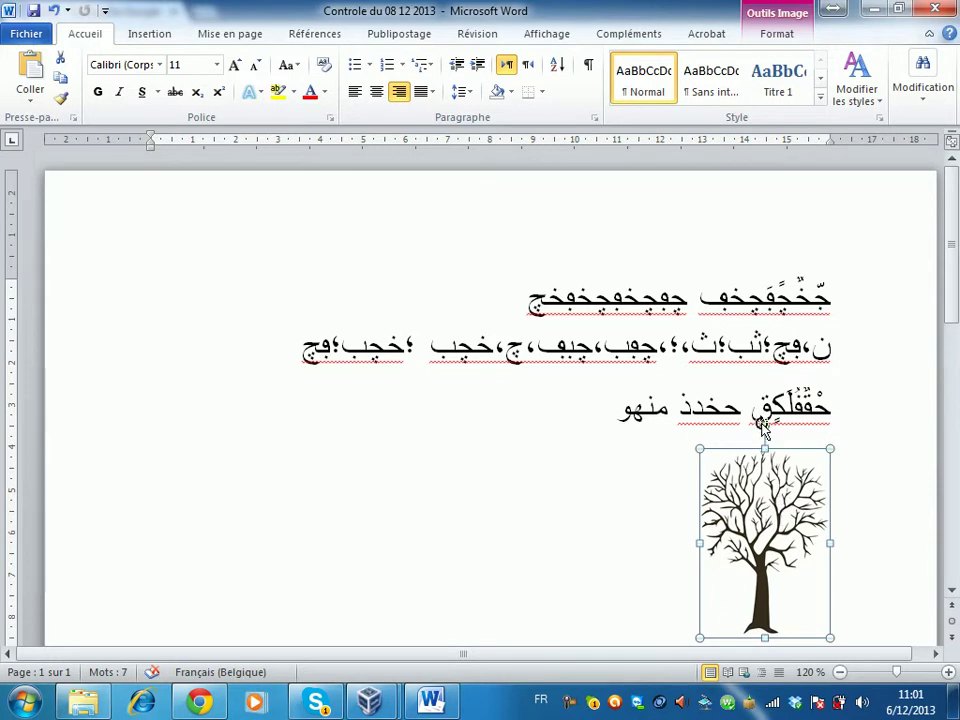
left_click_drag(762, 424, 583, 478)
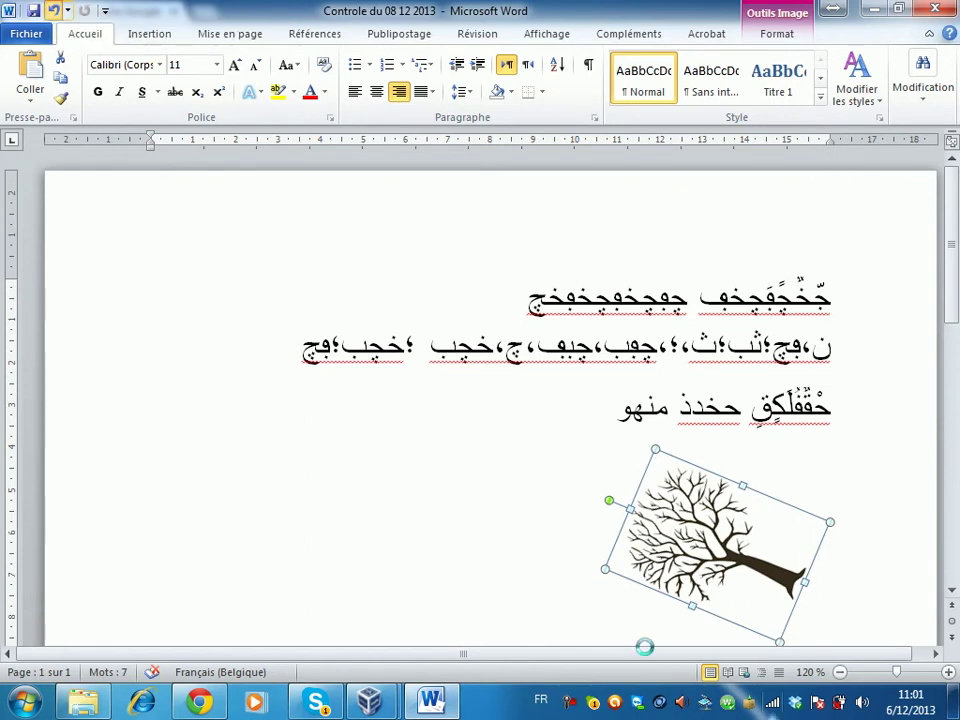
key("ctrl+z")
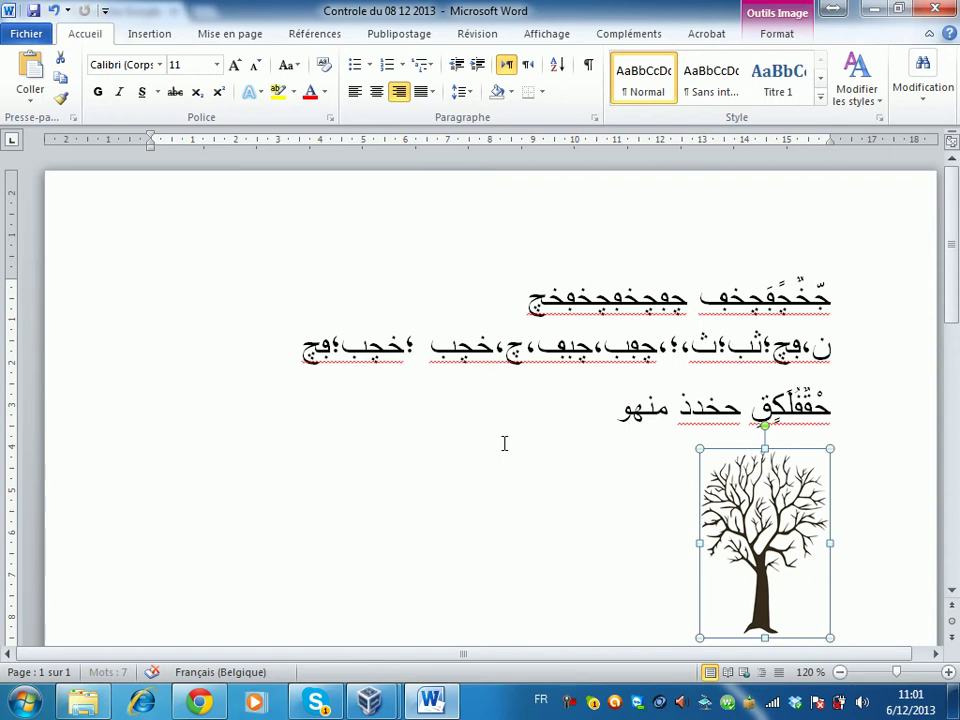
left_click(844, 571)
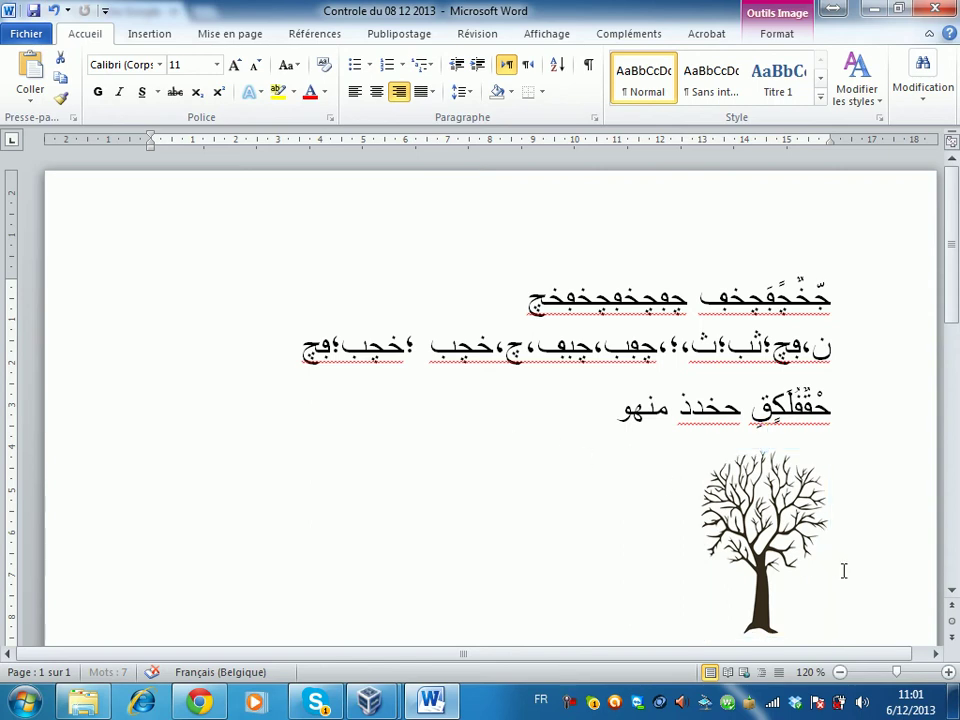